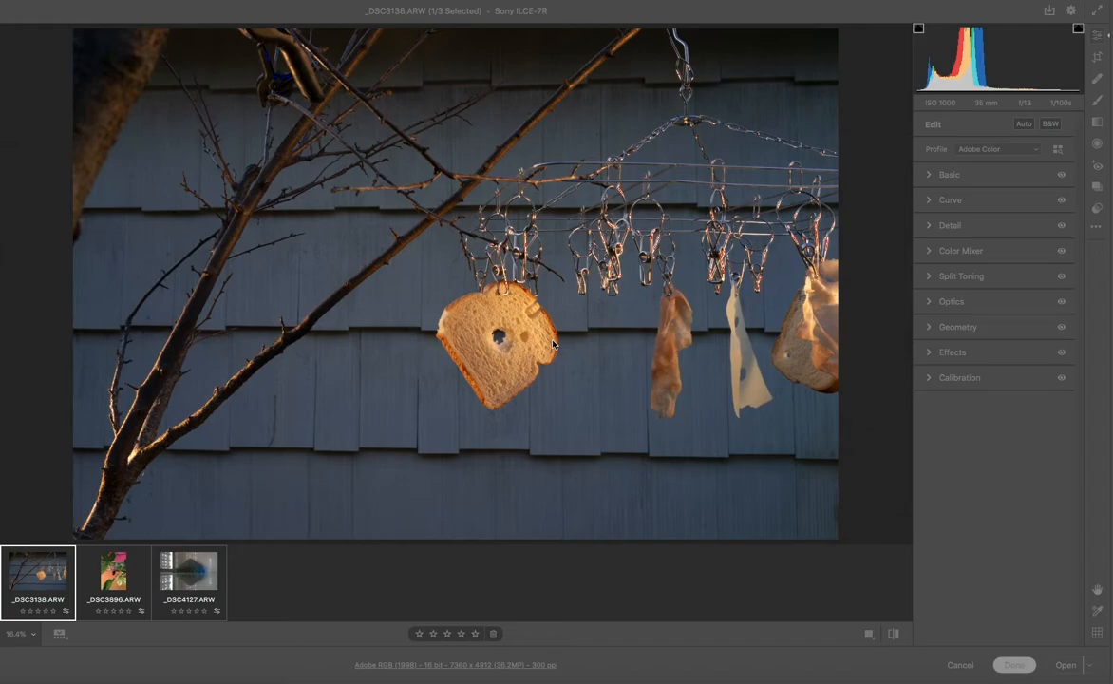
- Review the photo's Basic and Optics settings, collapse both groups, and open the Curve settings
{"action": "left_click", "coordinate": [929, 175]}
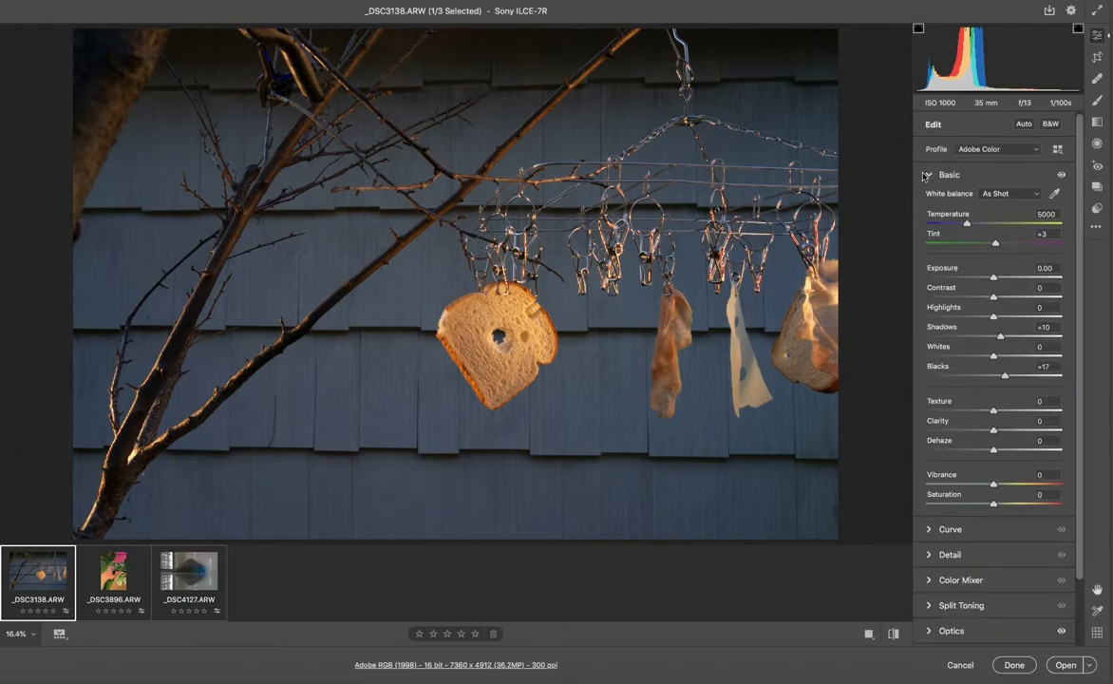
{"action": "left_click", "coordinate": [928, 631]}
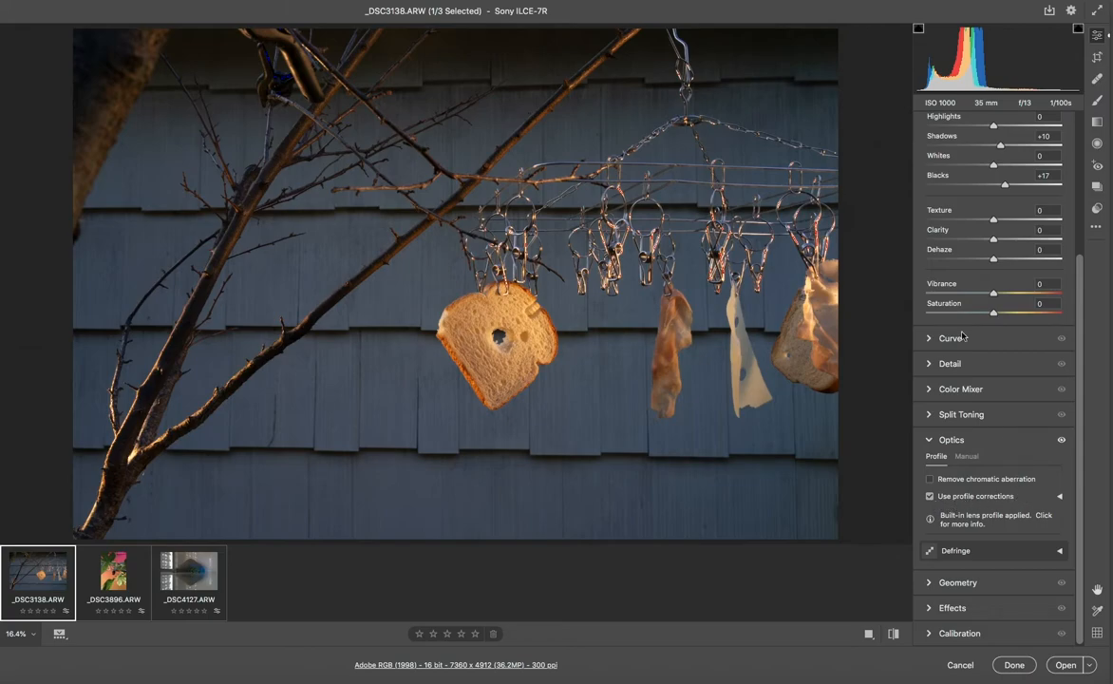
{"action": "scroll", "coordinate": [972, 440], "scroll_direction": "up", "scroll_amount": 1}
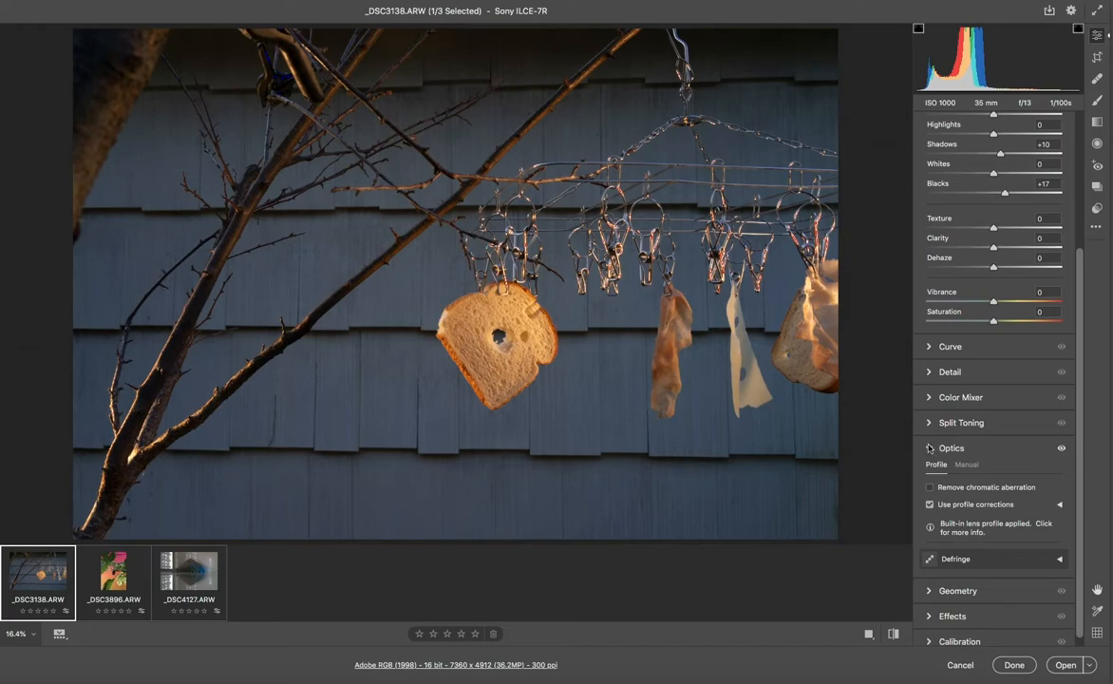
{"action": "left_click", "coordinate": [929, 448]}
{"action": "scroll", "coordinate": [930, 285], "scroll_direction": "up", "scroll_amount": 2}
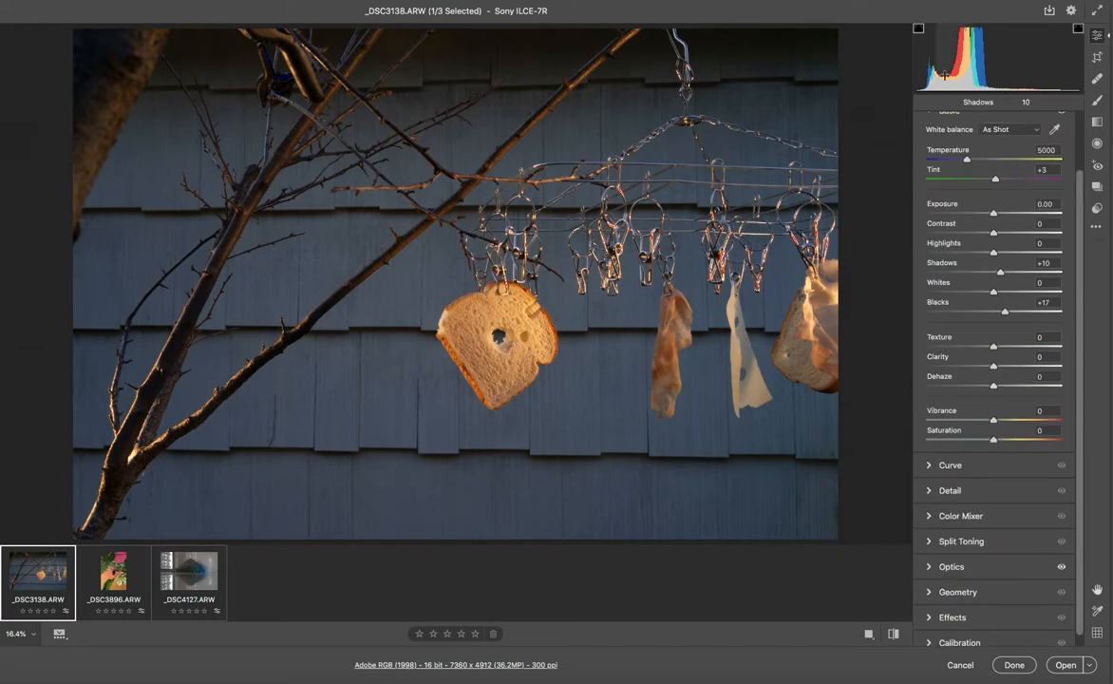
{"action": "left_click", "coordinate": [928, 119]}
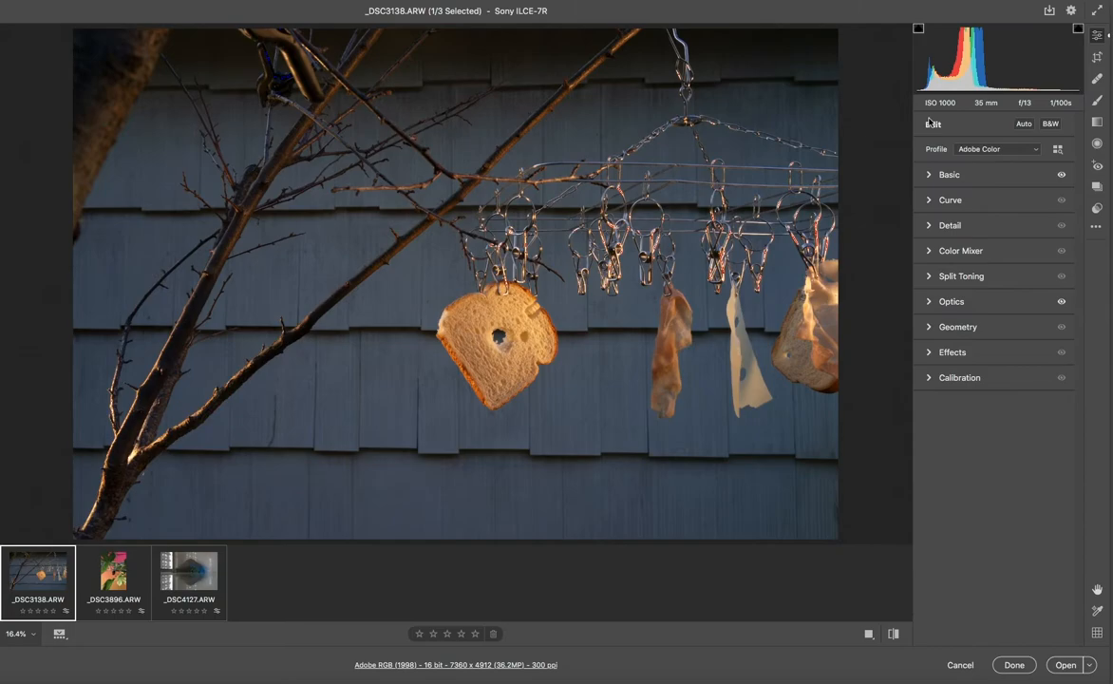
{"action": "left_click", "coordinate": [928, 200]}
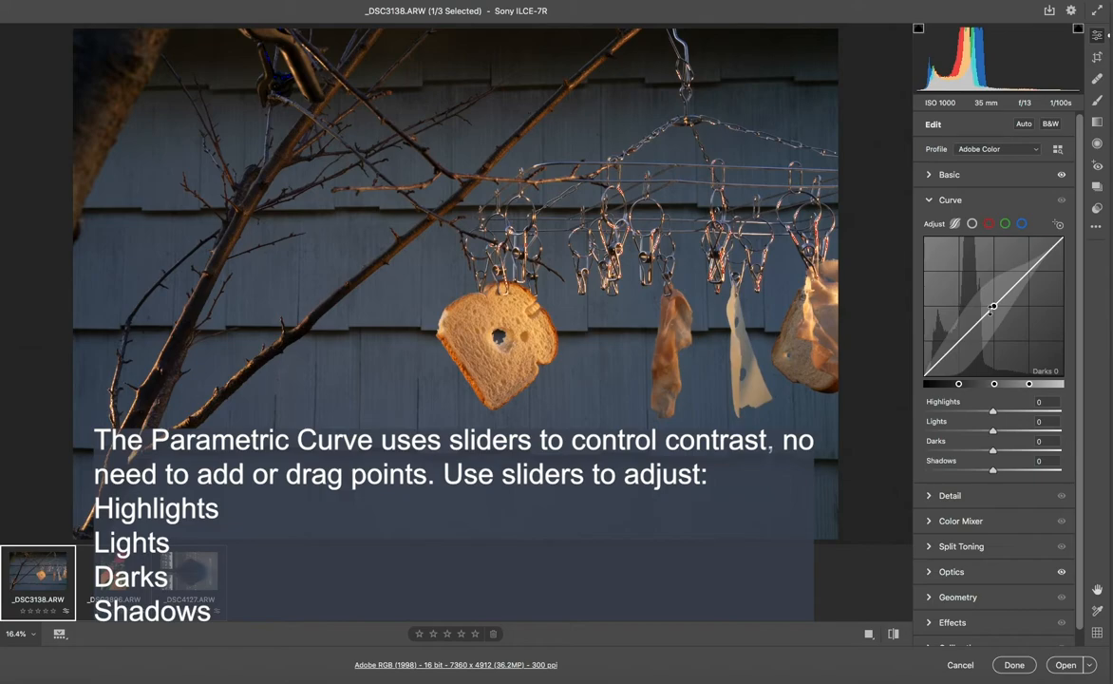
- Raise Darks to +2 on the parametric curve and reset it to 0
{"action": "mouse_move", "coordinate": [992, 308]}
{"action": "left_mouse_down"}
{"action": "mouse_move", "coordinate": [988, 233]}
{"action": "mouse_move", "coordinate": [999, 359]}
{"action": "mouse_move", "coordinate": [1003, 305]}
{"action": "left_mouse_up"}
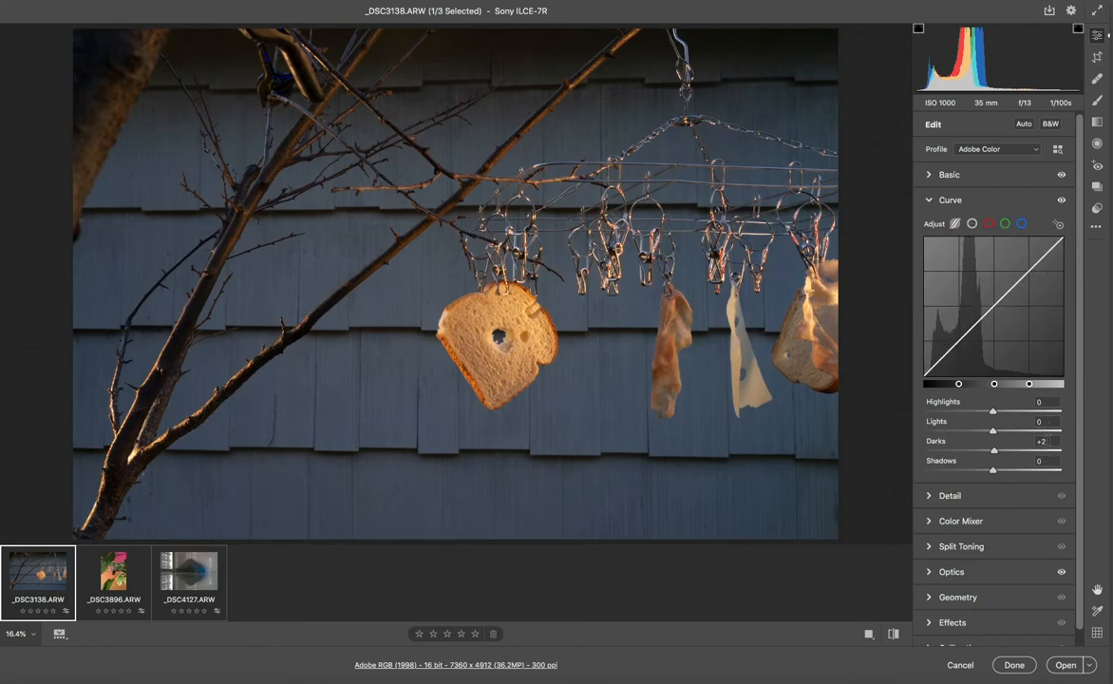
{"action": "left_click", "coordinate": [1050, 441]}
{"action": "type", "text": "0"}
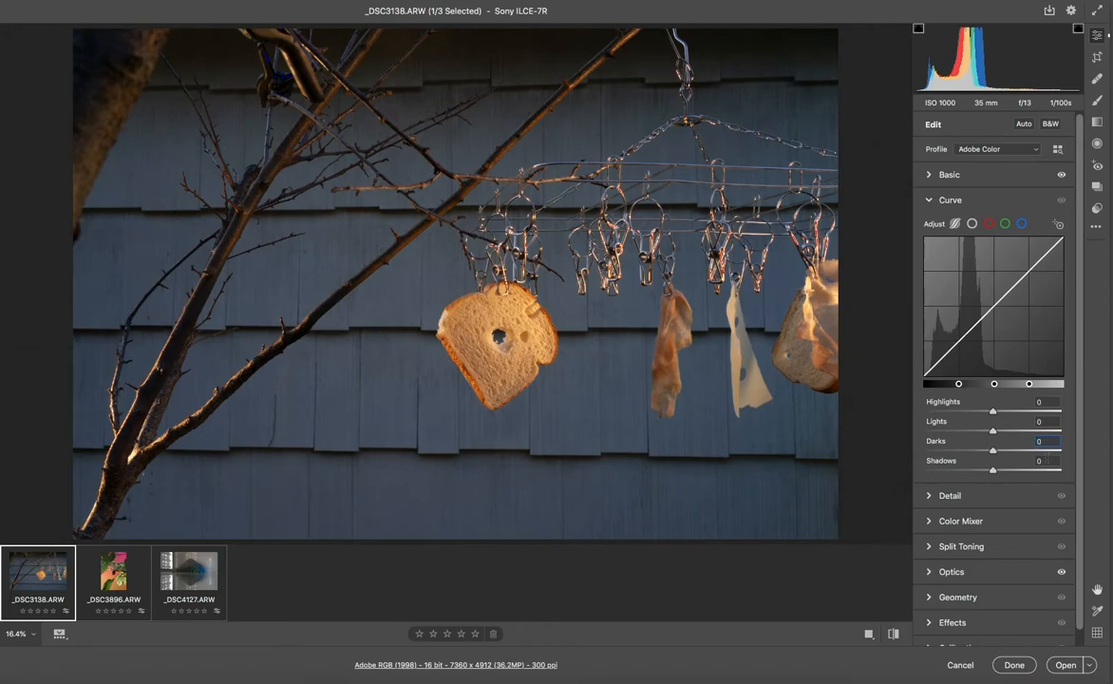
- Switch to the point curve, add a midtone point, and try lowering it to output 80 before returning it to the diagonal
{"action": "left_click", "coordinate": [972, 224]}
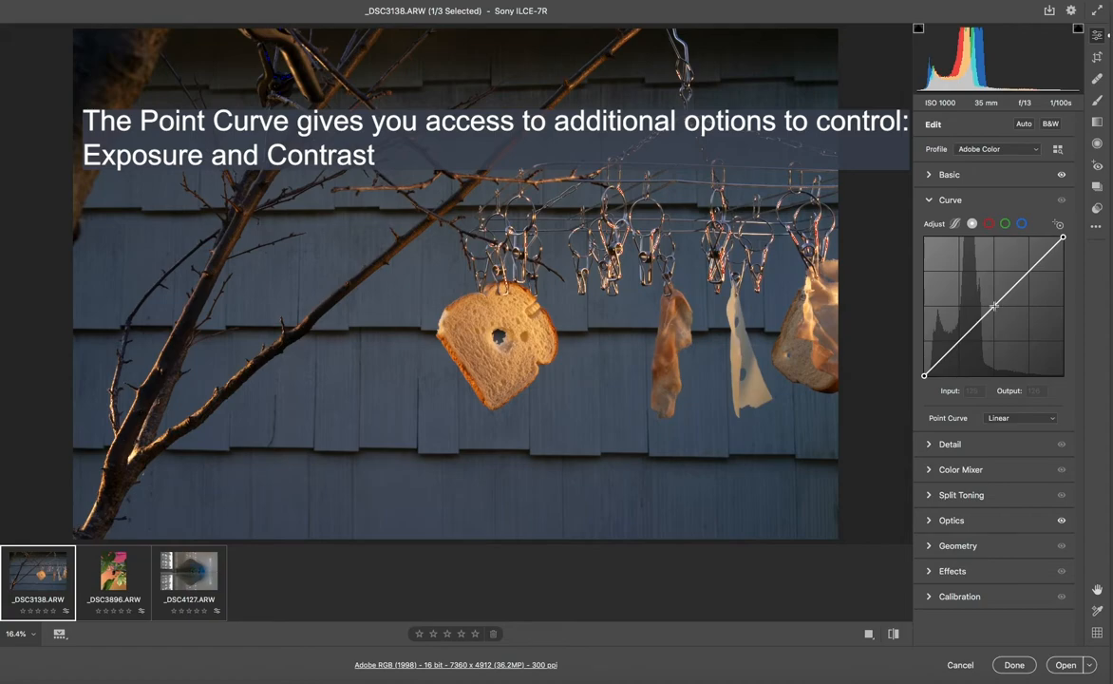
{"action": "left_click", "coordinate": [994, 304]}
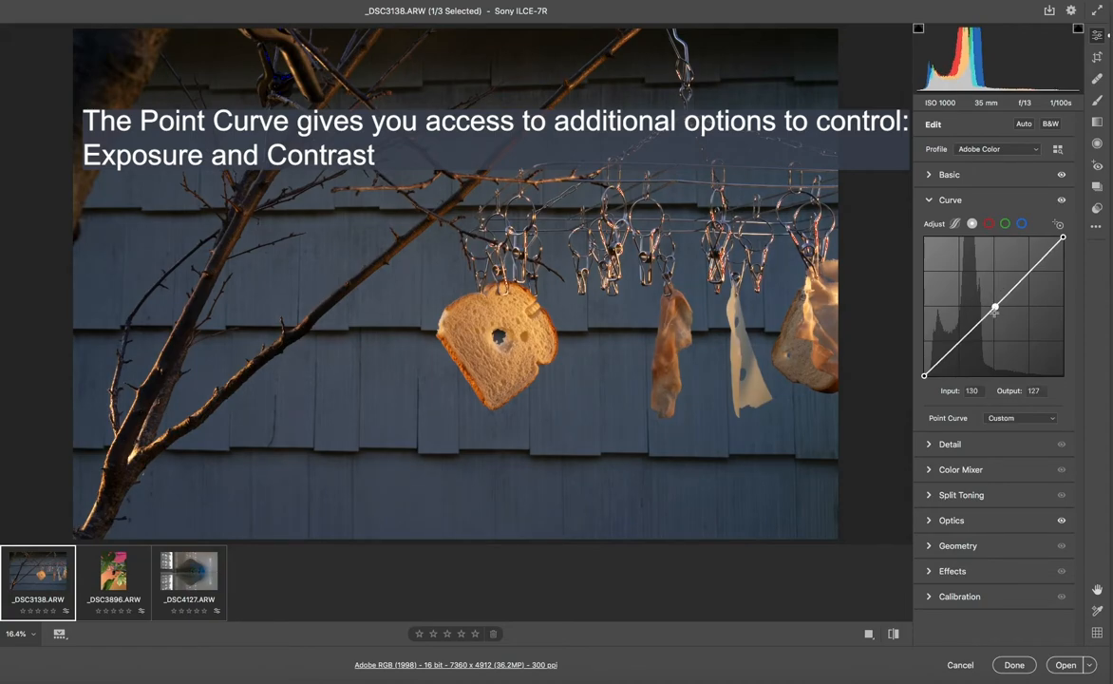
{"action": "left_click_drag", "start_coordinate": [994, 305], "coordinate": [995, 333]}
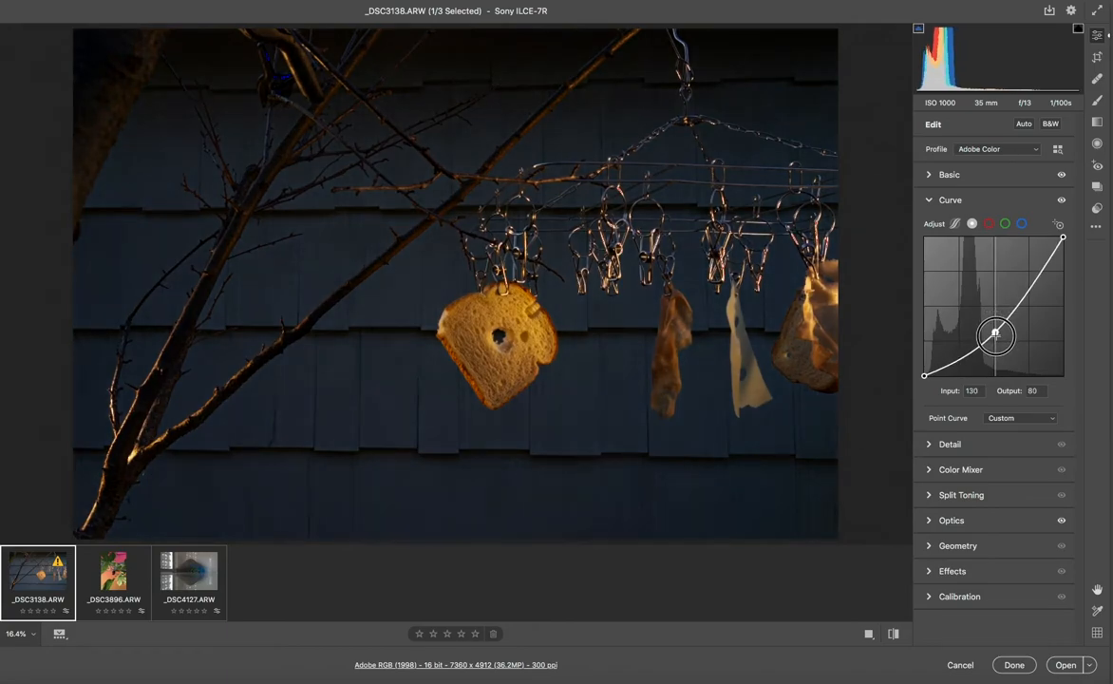
{"action": "left_click_drag", "start_coordinate": [996, 331], "coordinate": [994, 304]}
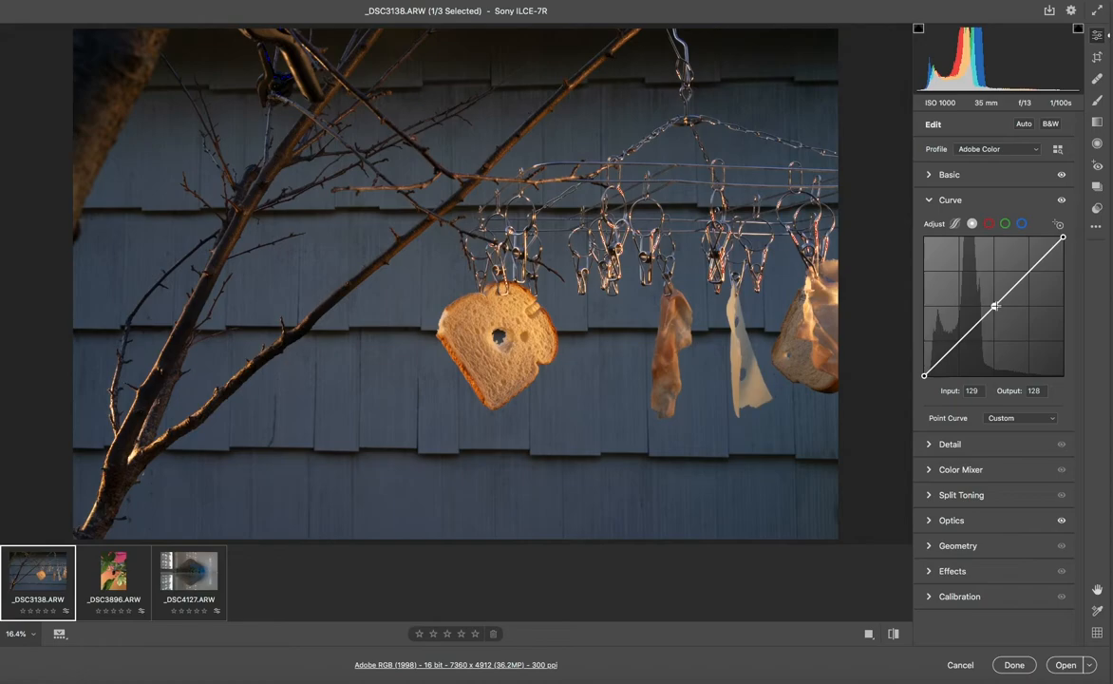
- Delete the midtone curve point, add it again at about input 127, output 131, and remove it
{"action": "double_click", "coordinate": [995, 305]}
{"action": "left_click", "coordinate": [993, 306]}
{"action": "left_click_drag", "start_coordinate": [993, 307], "coordinate": [993, 305]}
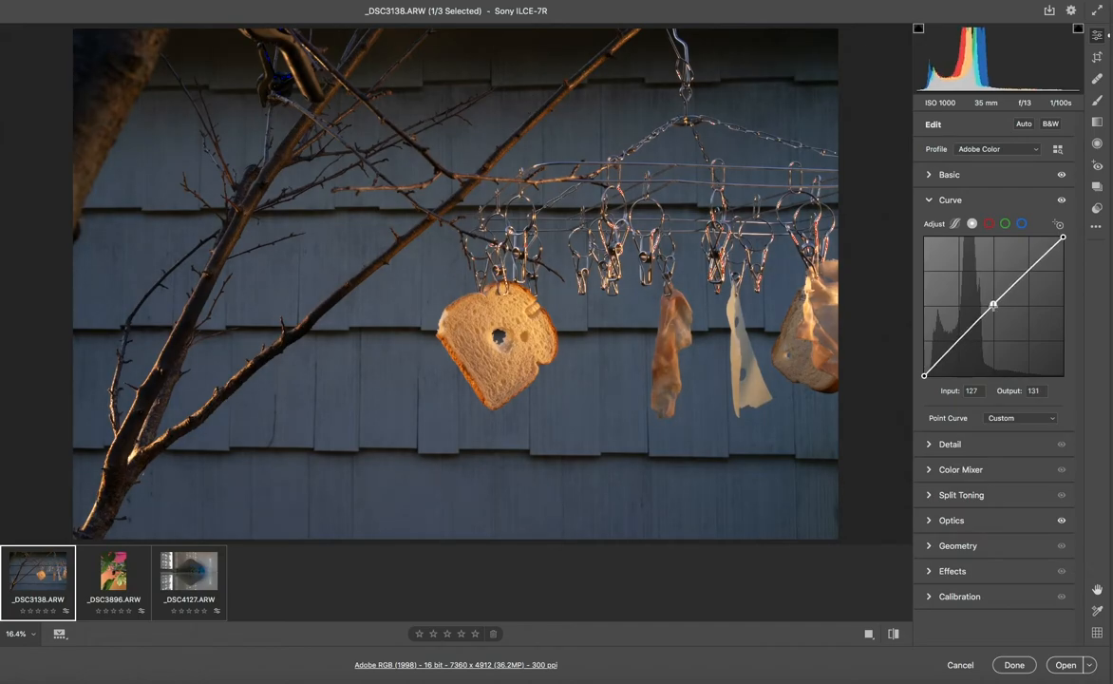
{"action": "double_click", "coordinate": [993, 306]}
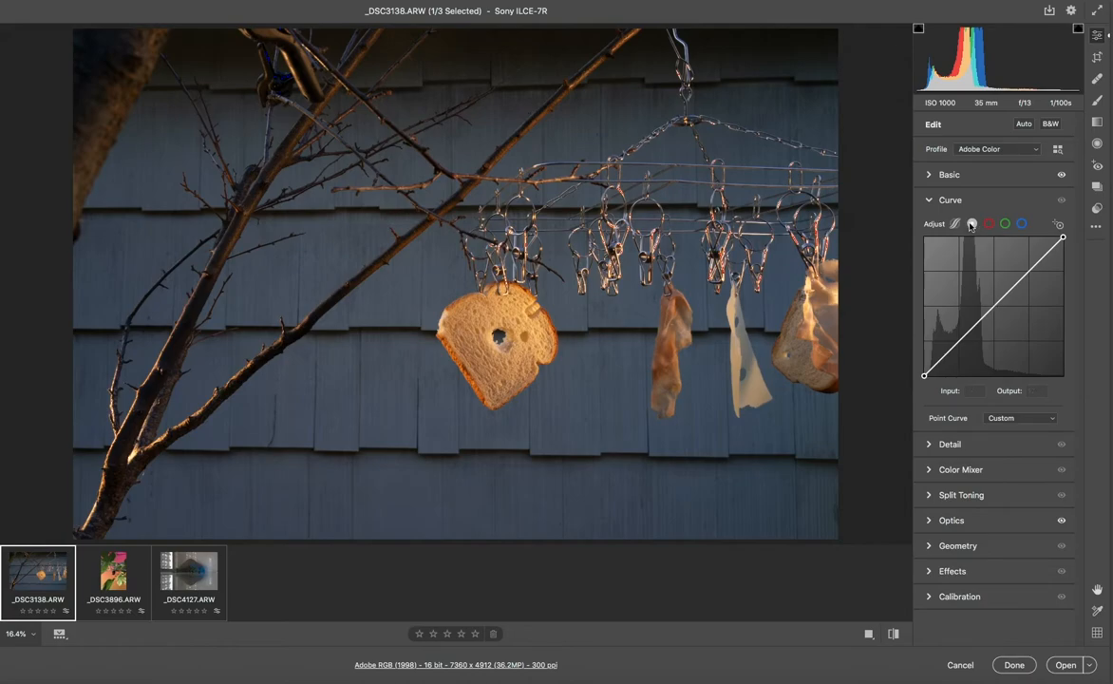
- Add three points to the point curve: midtones at about 128/126, highlights at 193/190 and shadows at 63/58
{"action": "left_click", "coordinate": [994, 306]}
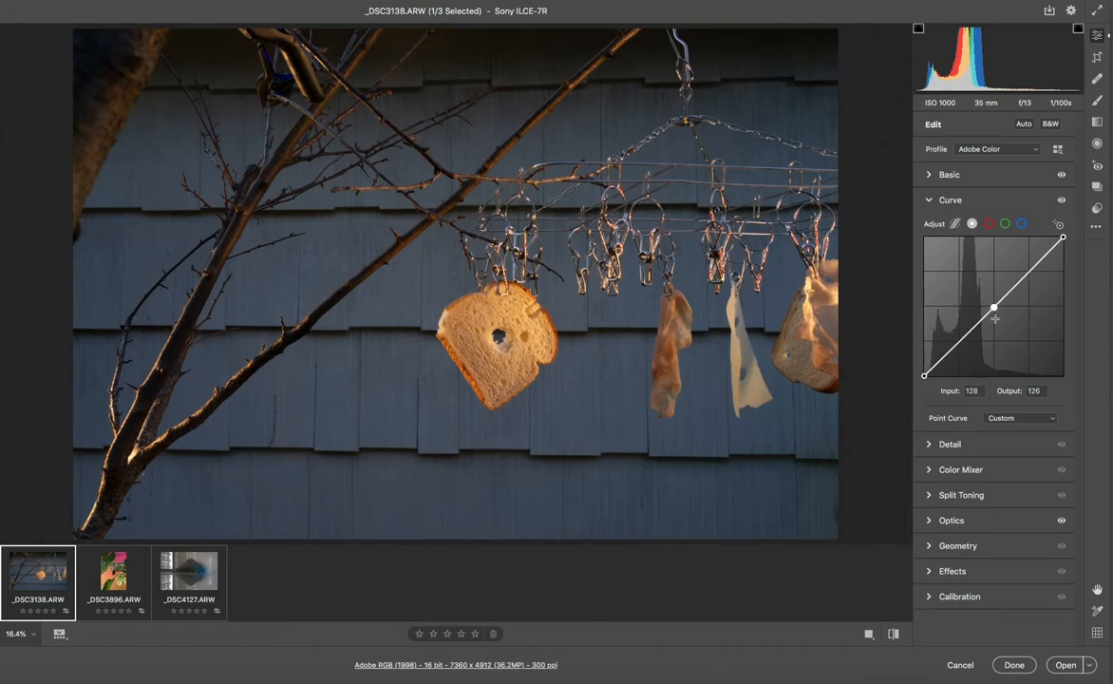
{"action": "left_click", "coordinate": [1029, 272]}
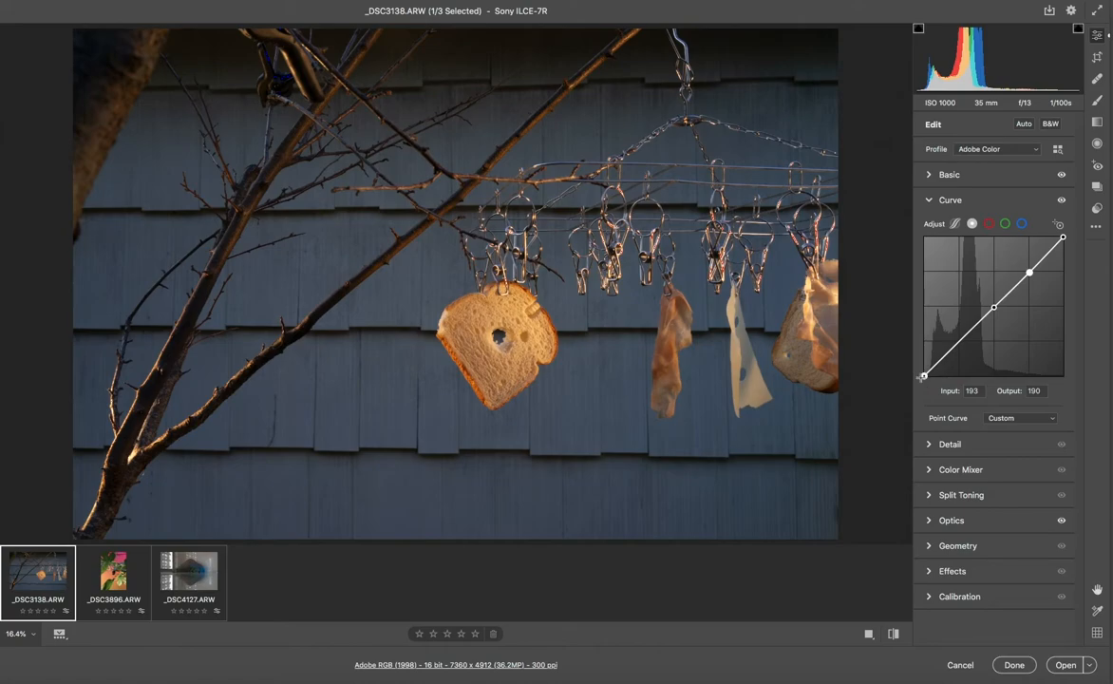
{"action": "left_click", "coordinate": [959, 344]}
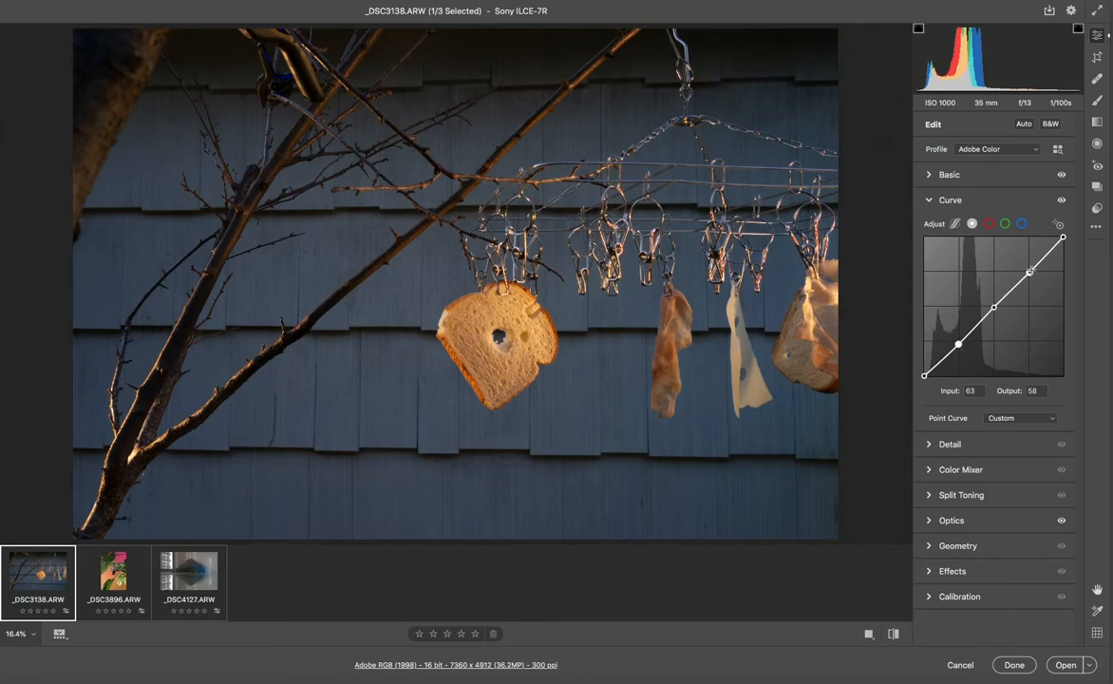
- Shape a contrast-boosting S-curve by anchoring the midtones, raising the highlight point, and lowering the shadow point to input 62, output 51
{"action": "left_click", "coordinate": [1028, 274]}
{"action": "left_click", "coordinate": [995, 307]}
{"action": "left_click_drag", "start_coordinate": [995, 306], "coordinate": [992, 308]}
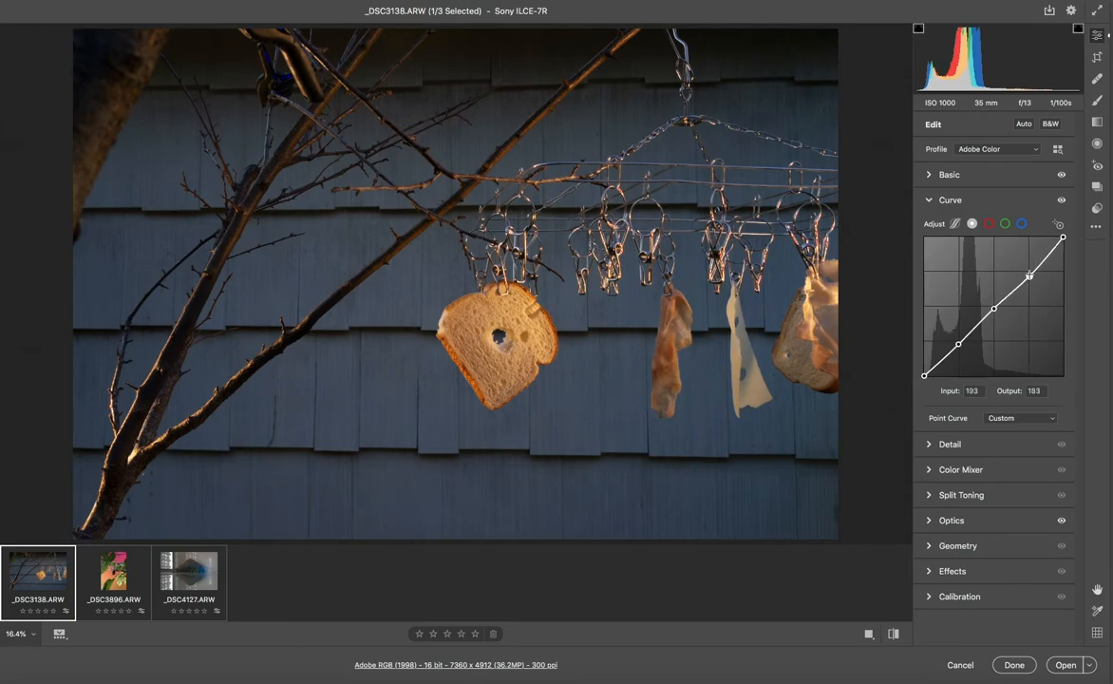
{"action": "left_click", "coordinate": [1028, 273]}
{"action": "left_click_drag", "start_coordinate": [1030, 274], "coordinate": [1029, 267]}
{"action": "left_click", "coordinate": [956, 344]}
{"action": "left_click_drag", "start_coordinate": [956, 344], "coordinate": [958, 348]}
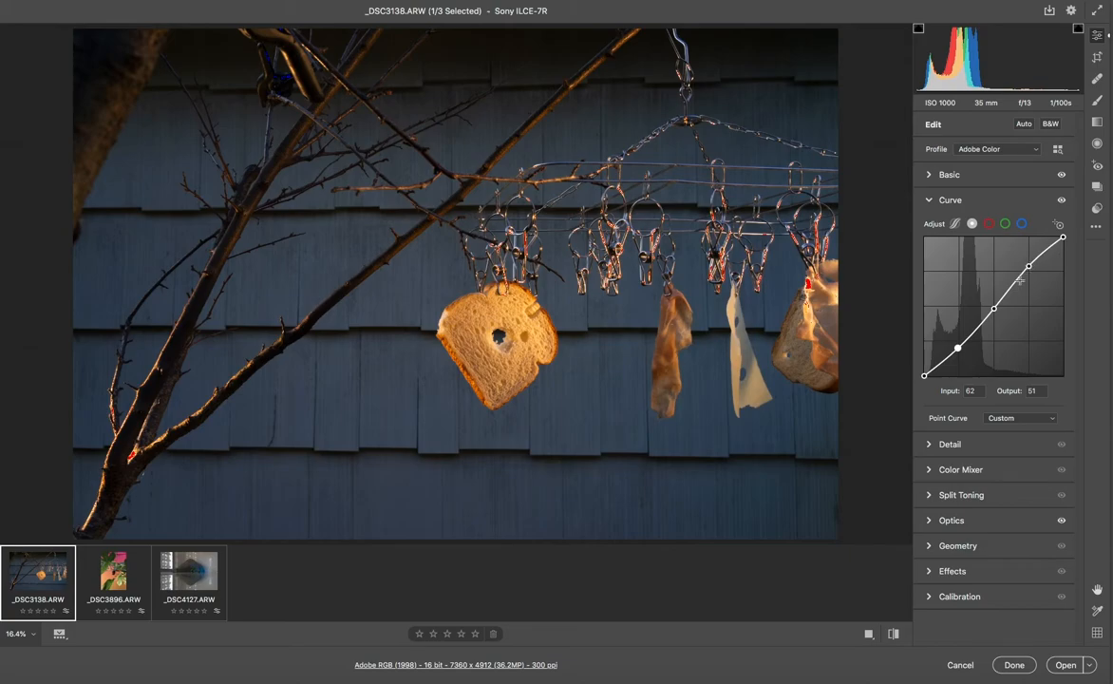
- Show the before and after versions side by side and compare the bread's detail at 100%
{"action": "left_click", "coordinate": [868, 635]}
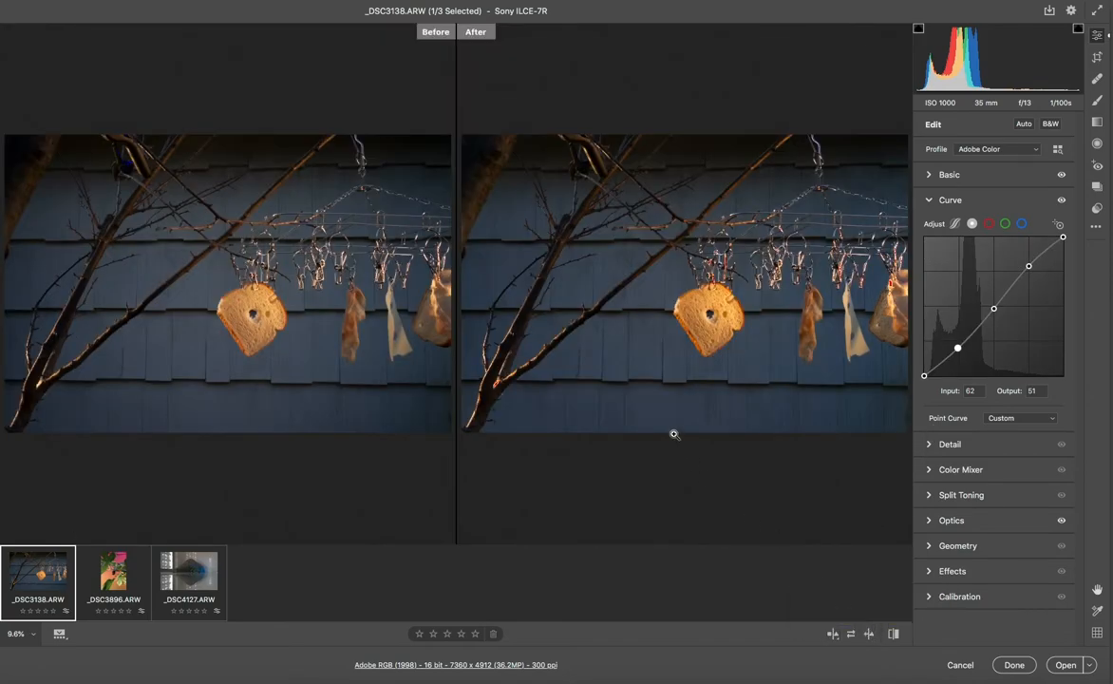
{"action": "left_click", "coordinate": [326, 327]}
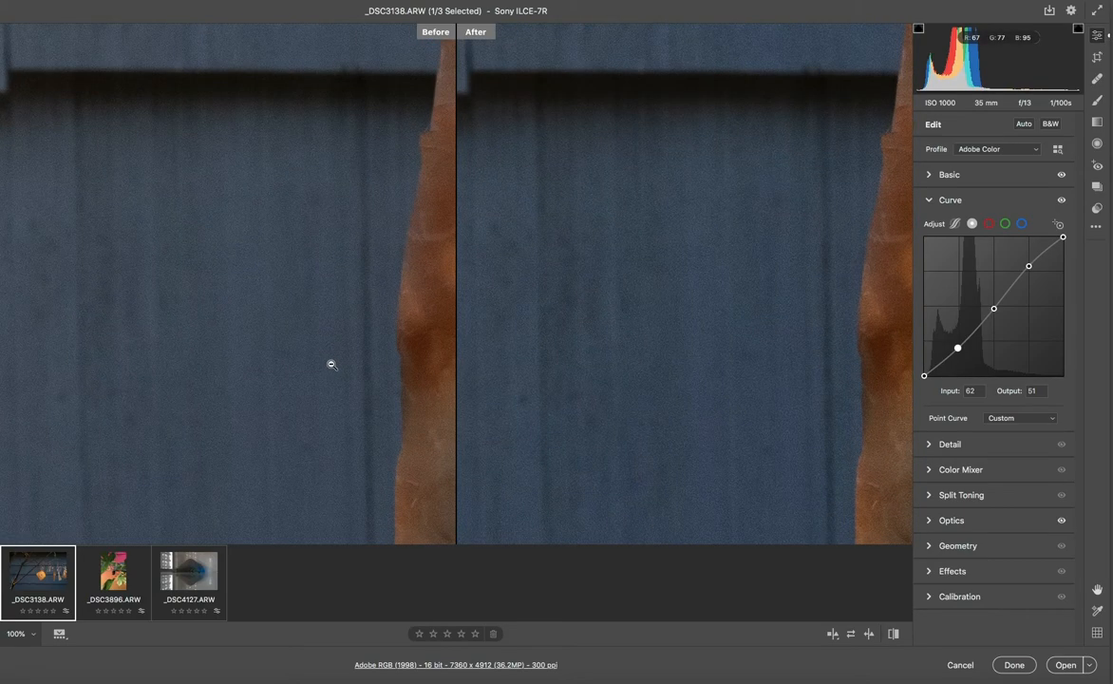
{"action": "left_click_drag", "start_coordinate": [318, 357], "coordinate": [774, 375]}
{"action": "left_click_drag", "start_coordinate": [395, 383], "coordinate": [533, 445]}
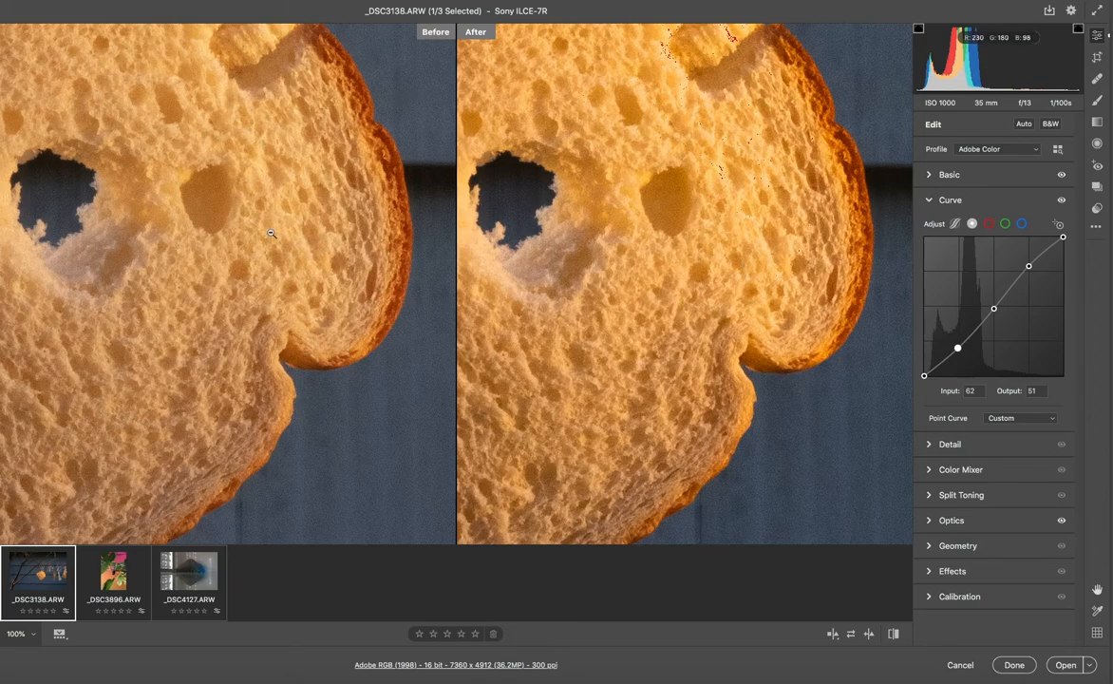
{"action": "left_click", "coordinate": [203, 196]}
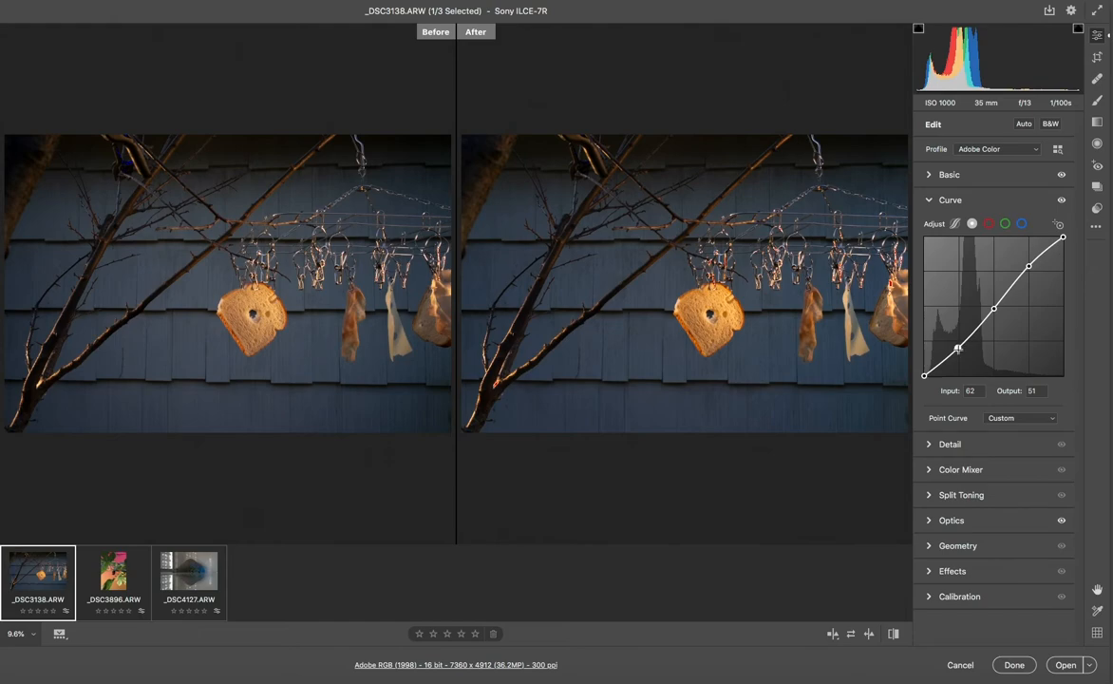
- Flatten the contrast by raising the shadow point to 63/73 and lowering the highlight point to 193/177
{"action": "left_click", "coordinate": [958, 348]}
{"action": "left_click_drag", "start_coordinate": [958, 348], "coordinate": [958, 335]}
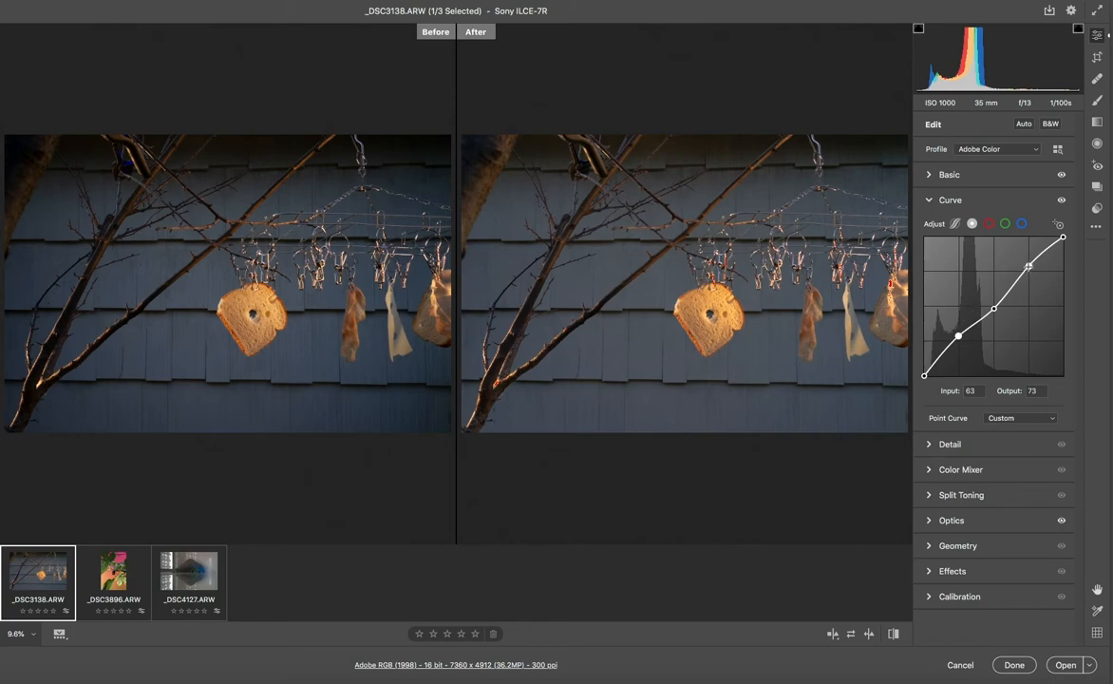
{"action": "left_click", "coordinate": [1027, 267]}
{"action": "left_click_drag", "start_coordinate": [1027, 267], "coordinate": [1029, 280]}
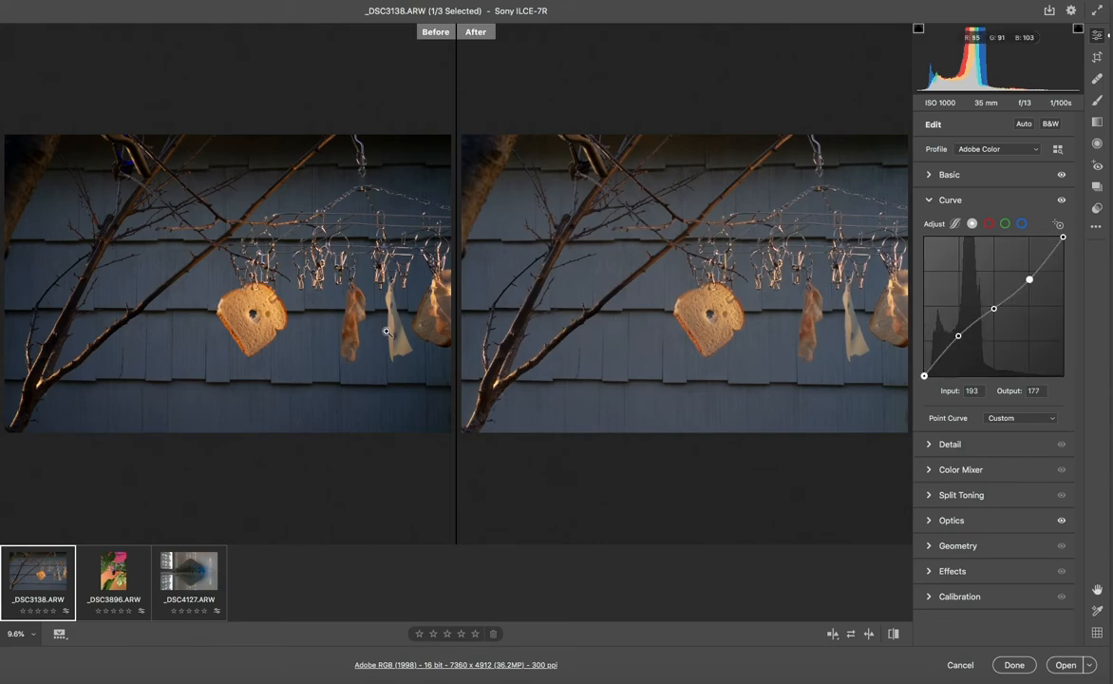
- Fine-tune the curve's shadow point down to input 62, output 67 while comparing the bread's detail
{"action": "left_click", "coordinate": [359, 303]}
{"action": "key", "text": "space"}
{"action": "left_click_drag", "start_coordinate": [570, 343], "coordinate": [904, 372]}
{"action": "left_click_drag", "start_coordinate": [487, 374], "coordinate": [850, 553]}
{"action": "left_click_drag", "start_coordinate": [897, 569], "coordinate": [904, 567]}
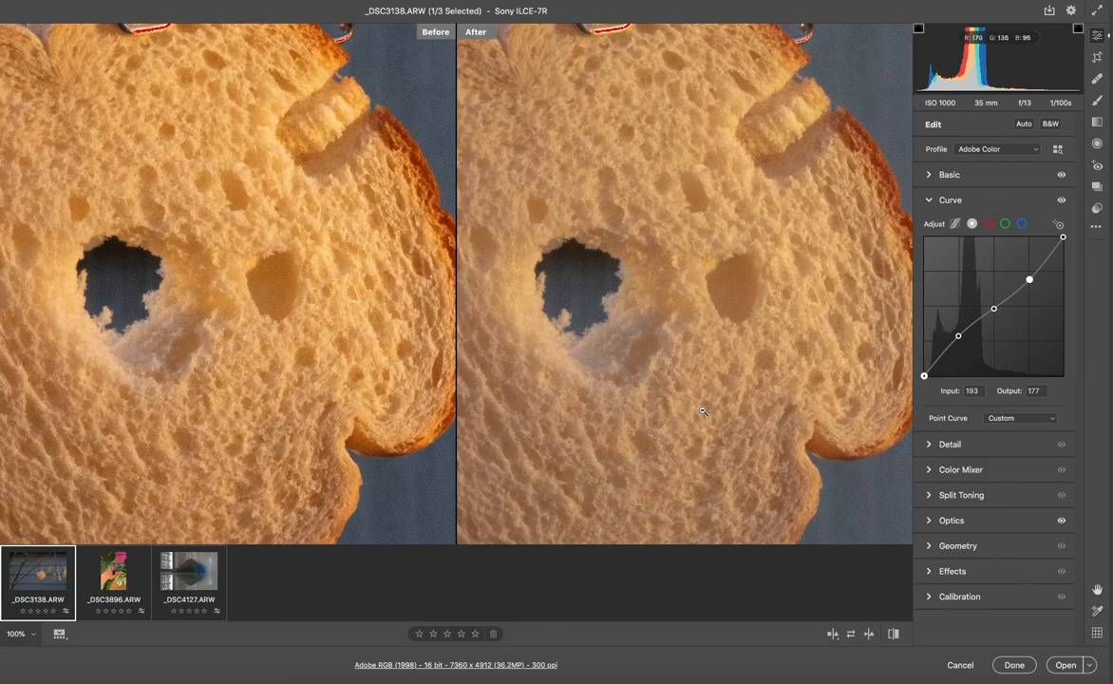
{"action": "left_click", "coordinate": [958, 337]}
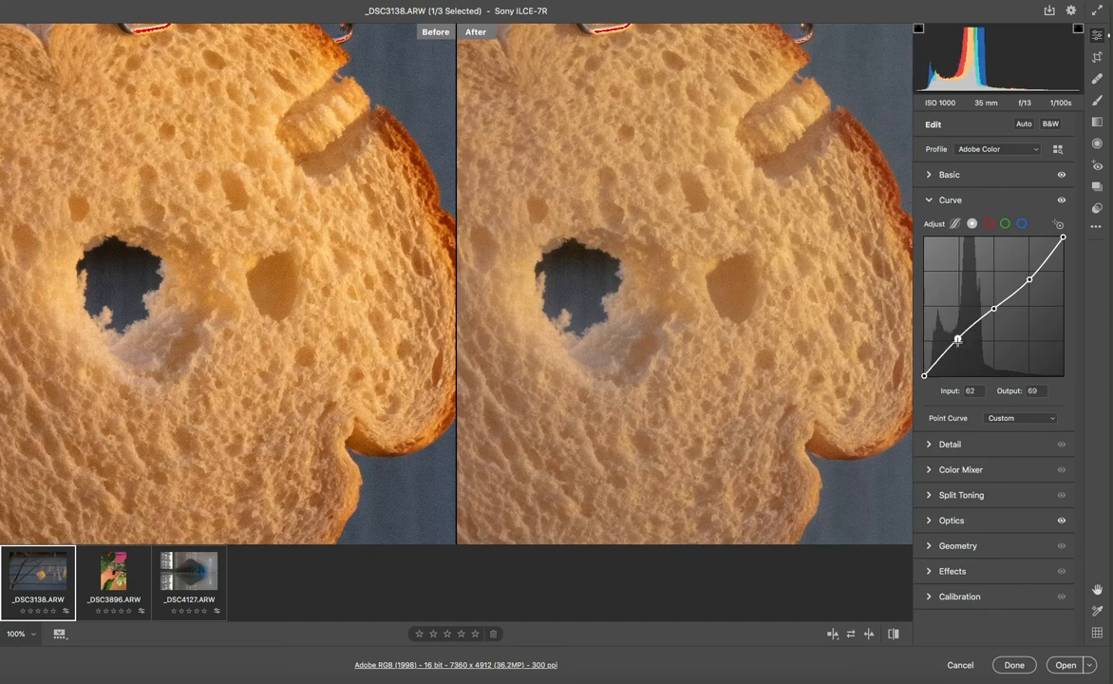
{"action": "key", "text": "Down"}
{"action": "key", "text": "Down"}
{"action": "key", "text": "Down"}
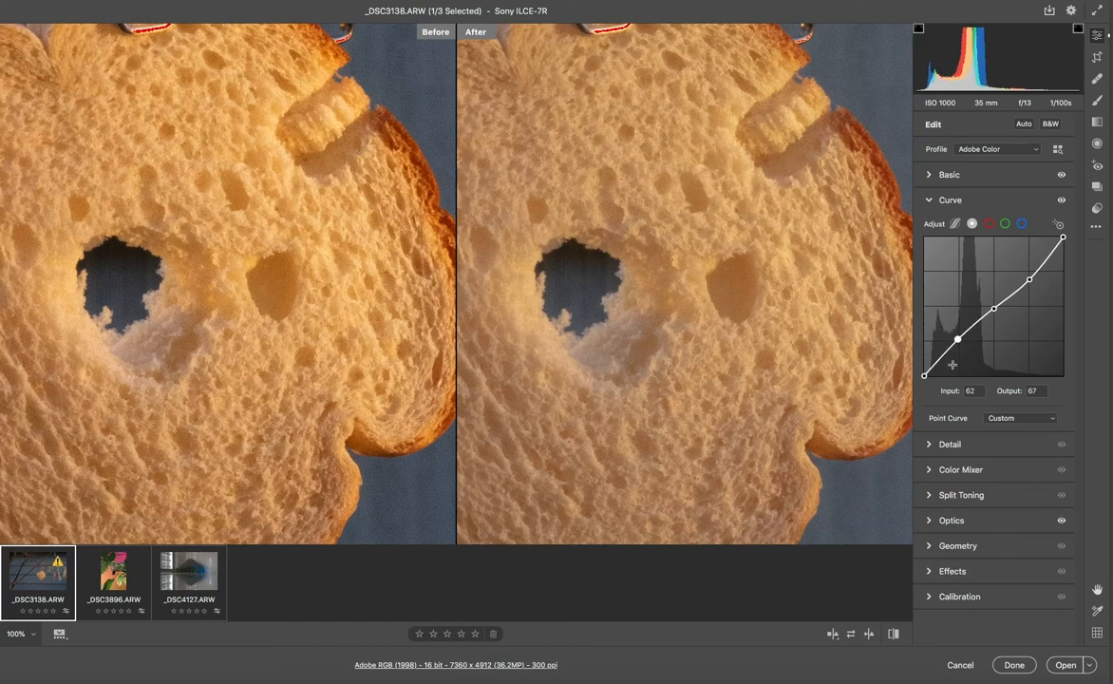
- Raise the curve's highlight point to input 192, output 179 and compare the whole photo before and after
{"action": "left_click", "coordinate": [1028, 280]}
{"action": "key", "text": "Up"}
{"action": "key", "text": "Up"}
{"action": "key", "text": "Up"}
{"action": "key", "text": "Up"}
{"action": "key", "text": "Up"}
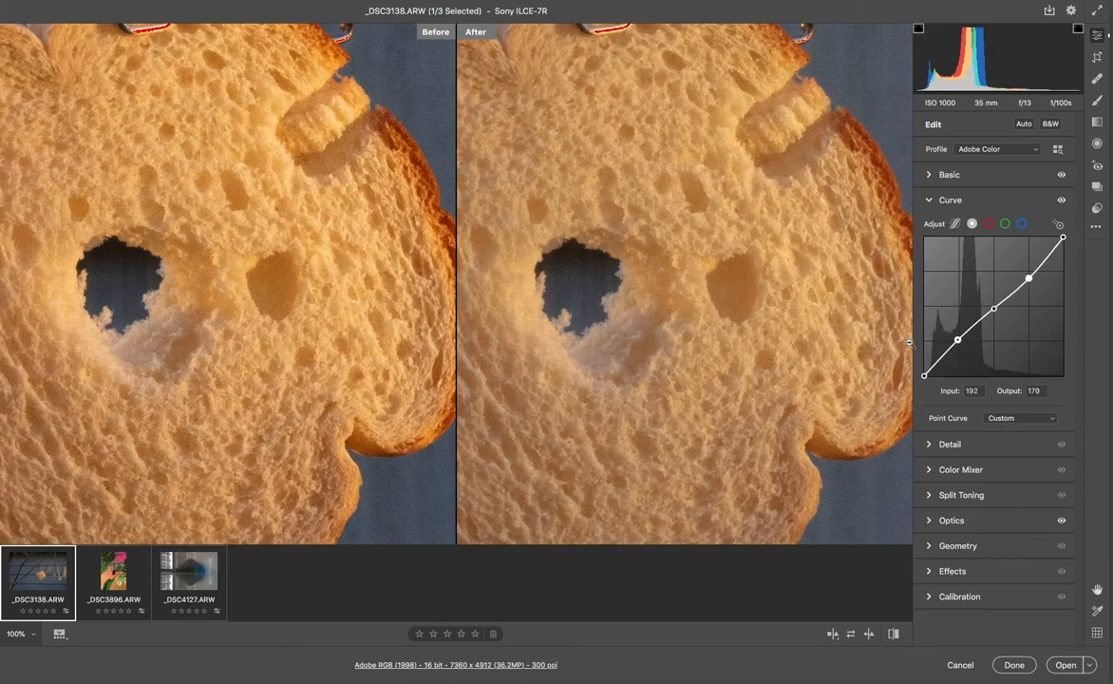
{"action": "left_click", "coordinate": [599, 464]}
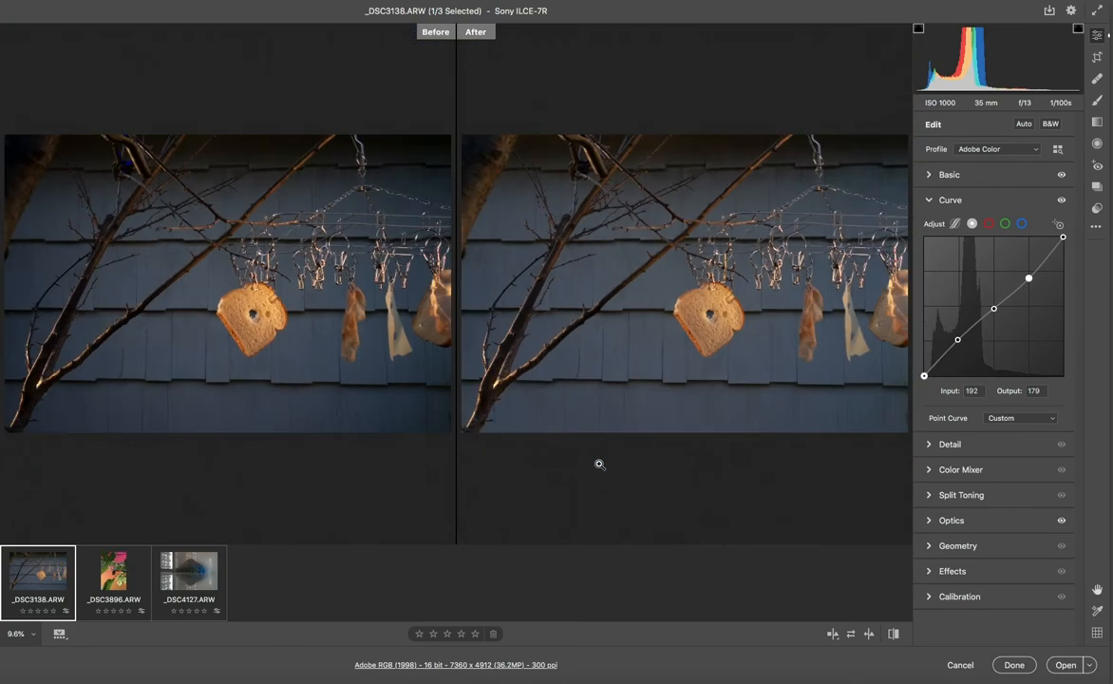